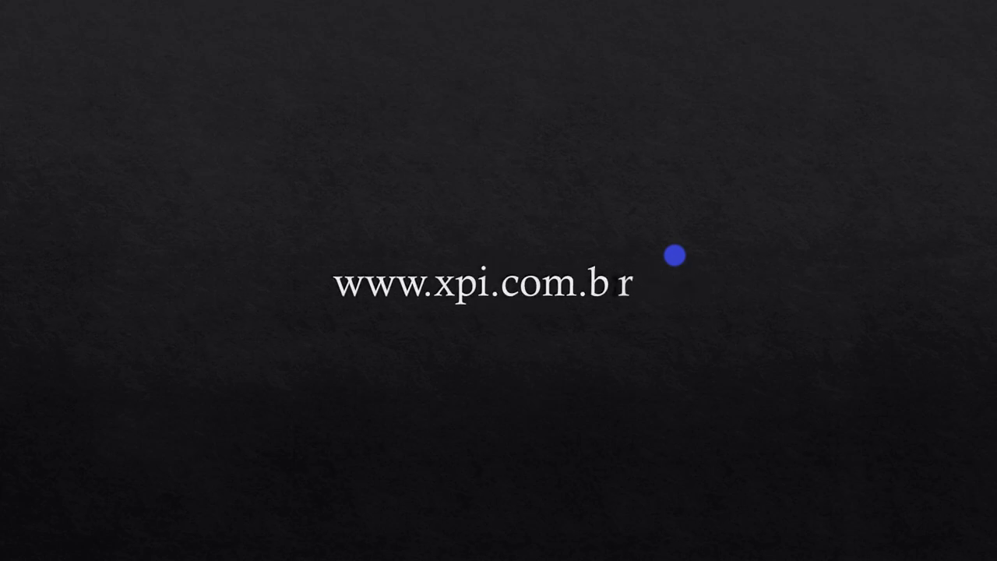
Step: Advance the slideshow to the slide with the XP Investimentos homepage and sign-up form
click(675, 255)
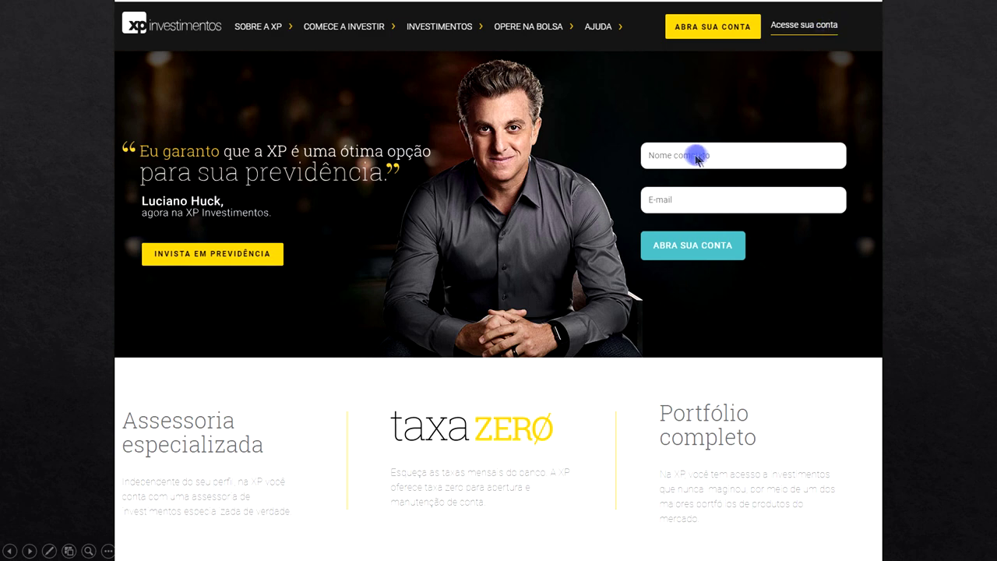
Step: Advance to the slide showing XP's 'Dados pessoais' registration form
click(710, 35)
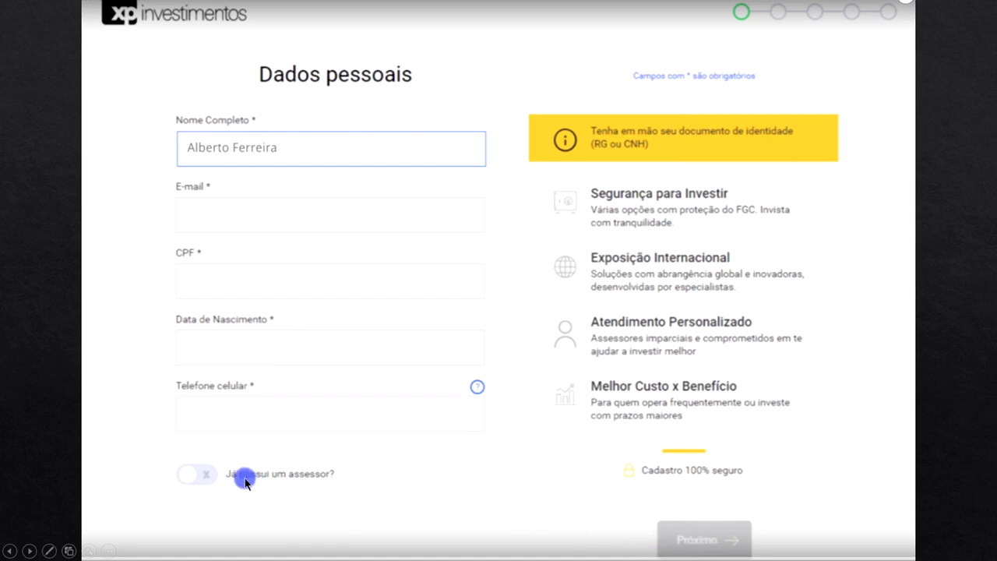
Step: Advance past the Documentos slide toward the 'Dados residenciais' address form
click(556, 512)
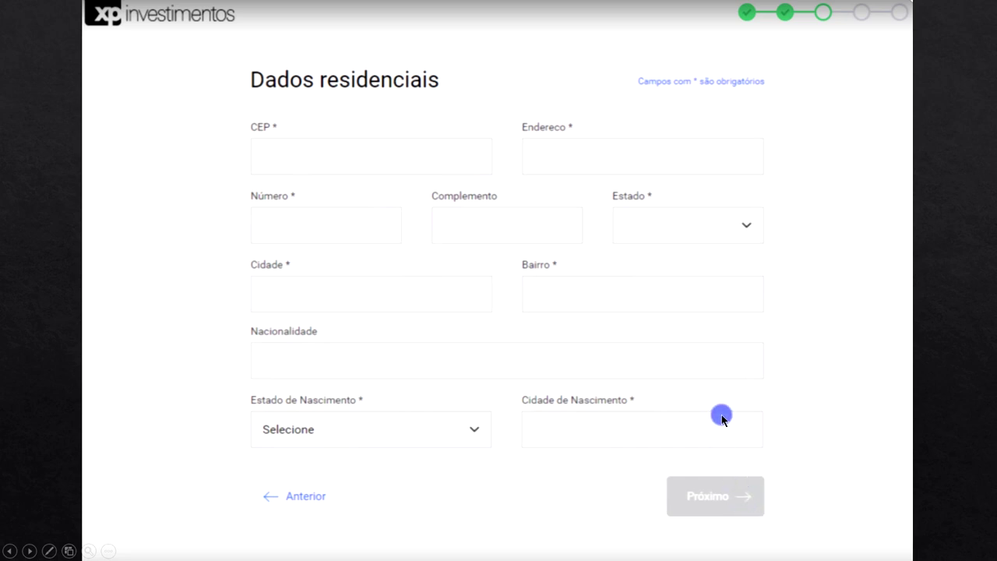
Step: Advance through Dados Bancários to the income, assets and investment areas slide
click(693, 231)
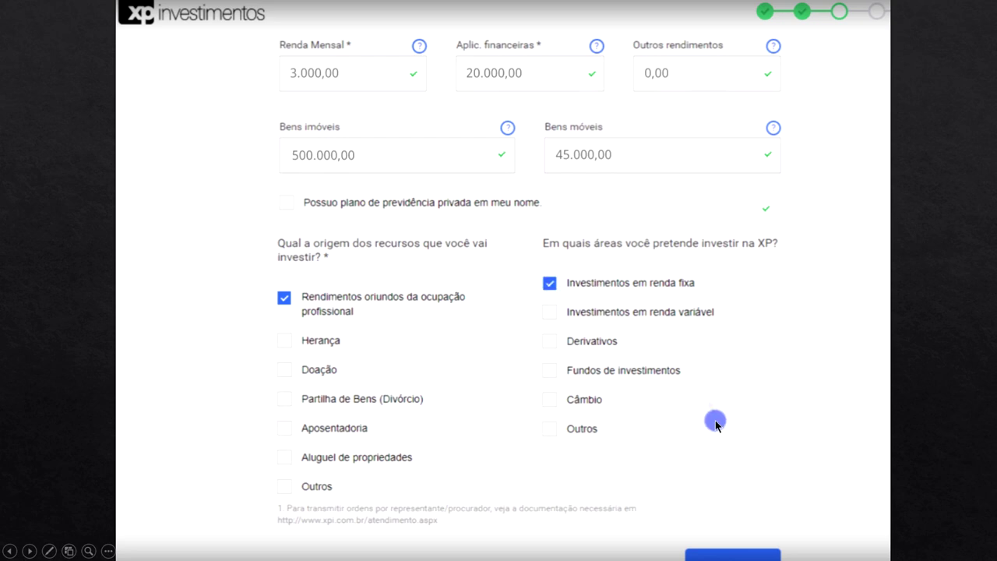
Step: Advance through the 'Origem e Propósitos' slide to the end-of-slideshow screen
click(809, 495)
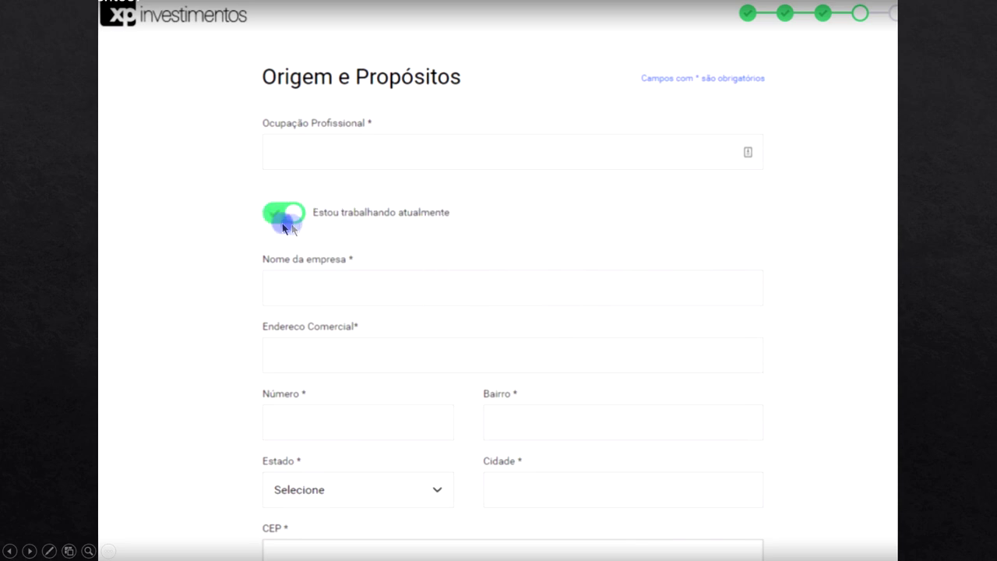
click(441, 232)
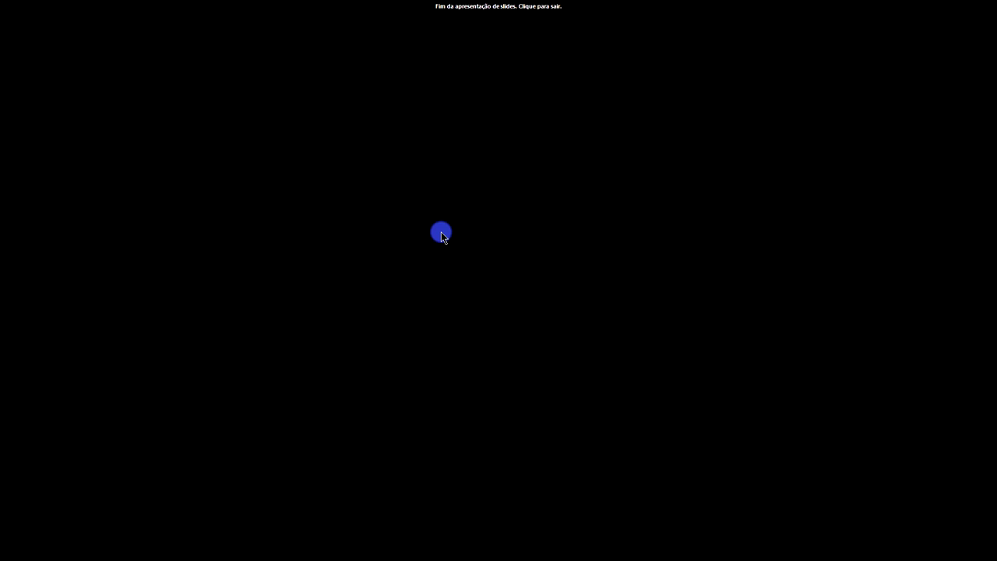
Step: Exit the slideshow, deselect the presentation file and close the XP folder window
click(441, 232)
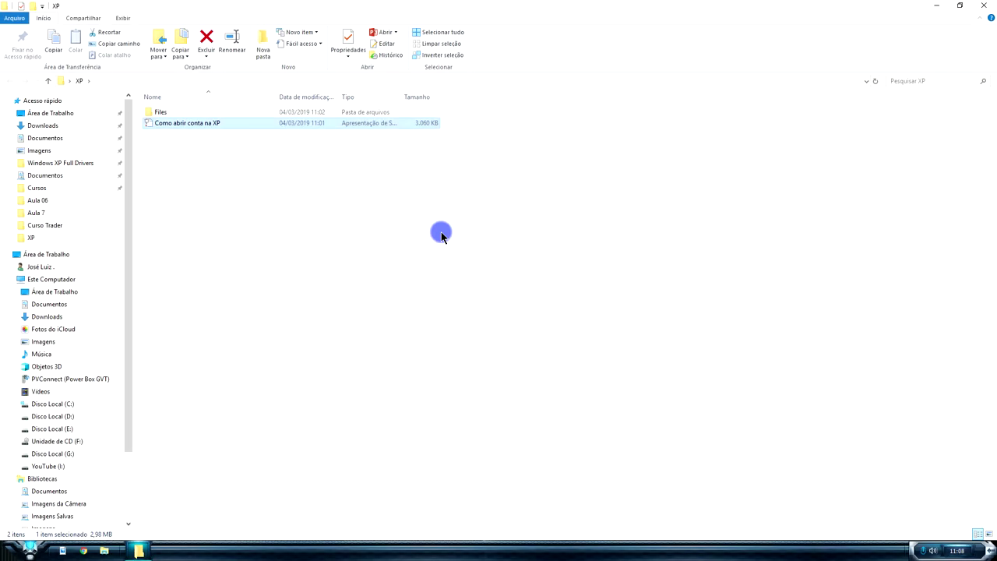
click(450, 224)
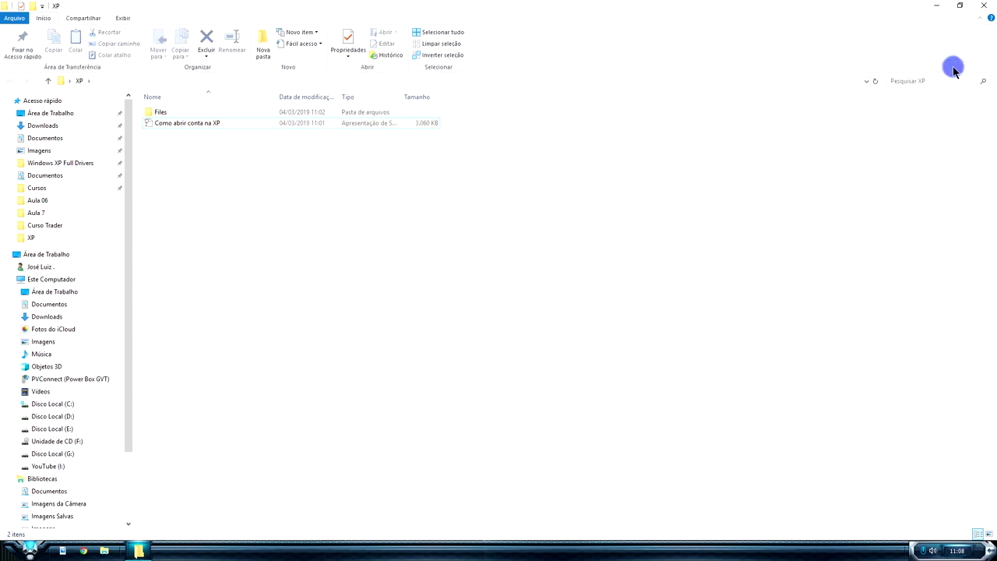
click(986, 6)
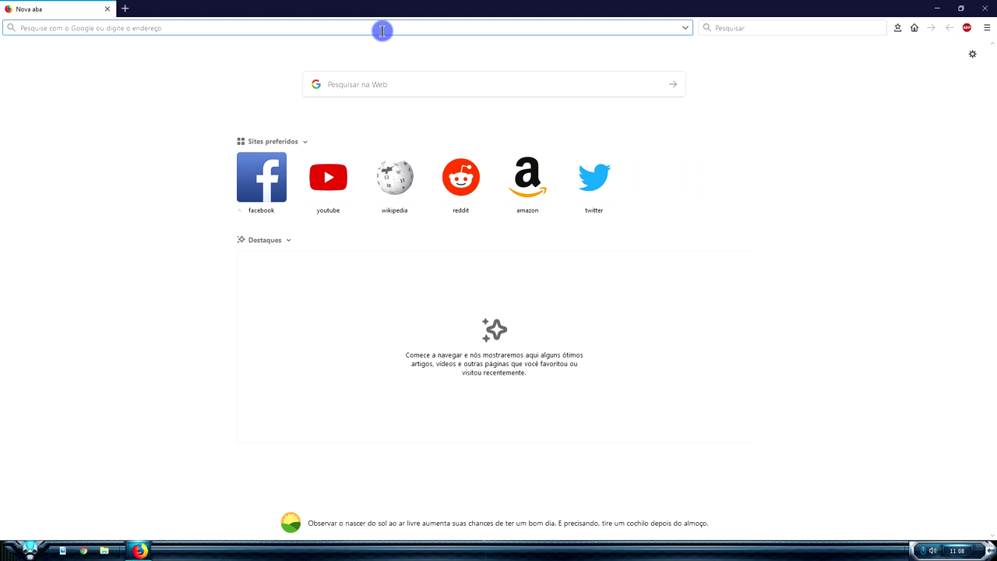
Step: Search Google for 'xp investimentos' from the Firefox address bar
click(382, 30)
text(x)
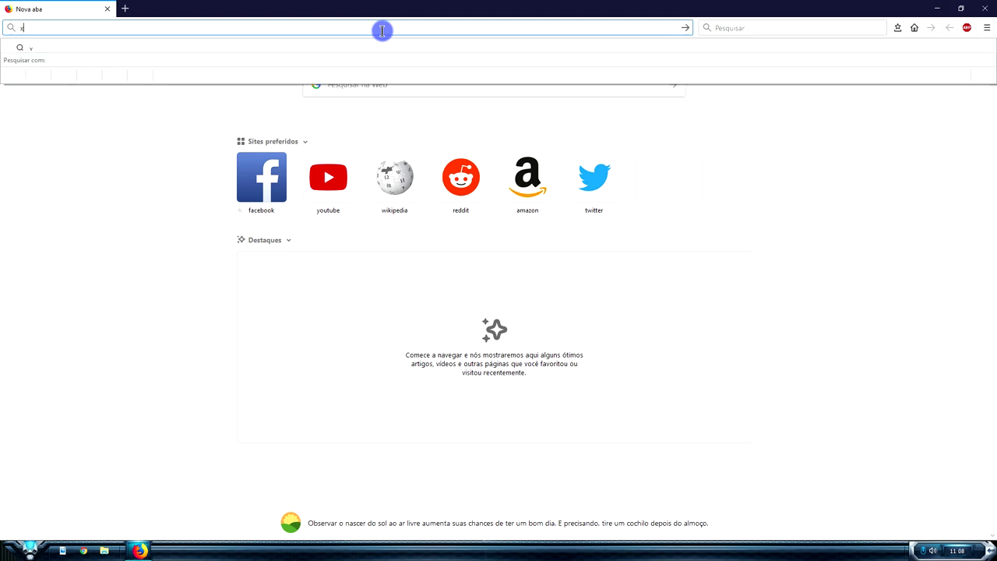
text(p investimentos)
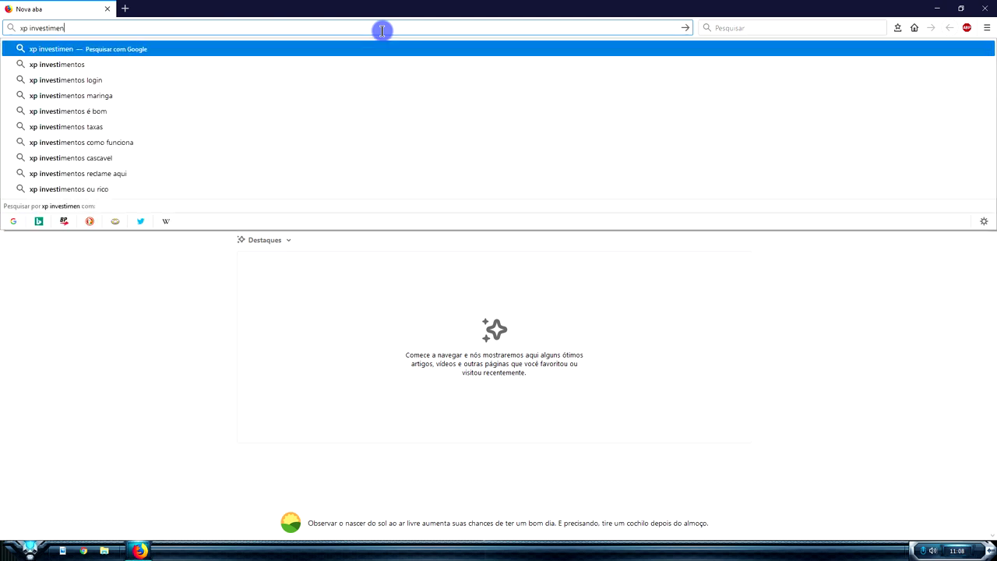
key(Return)
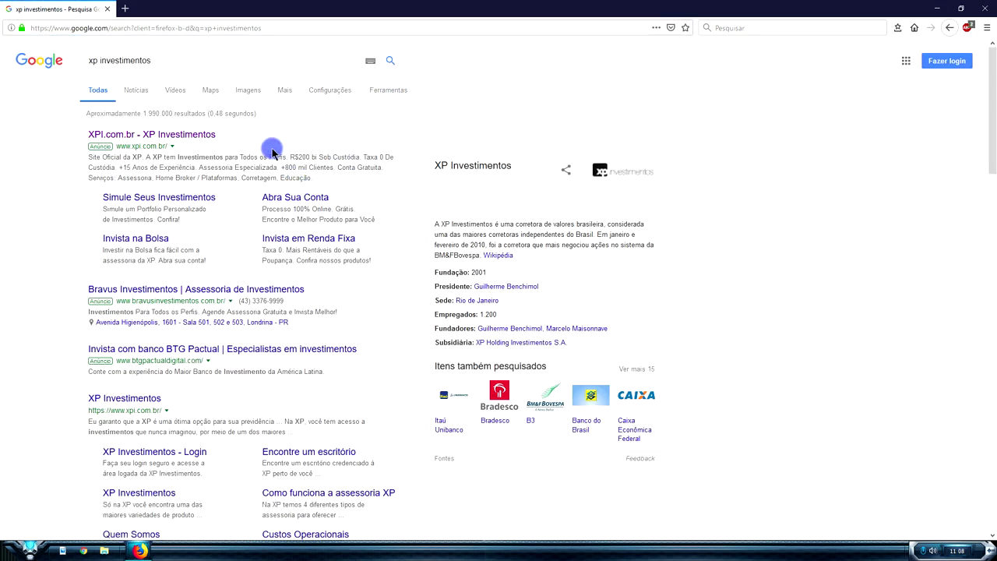
Step: Open the XP Investimentos result and go to its 'Acesse sua conta' login page
click(148, 399)
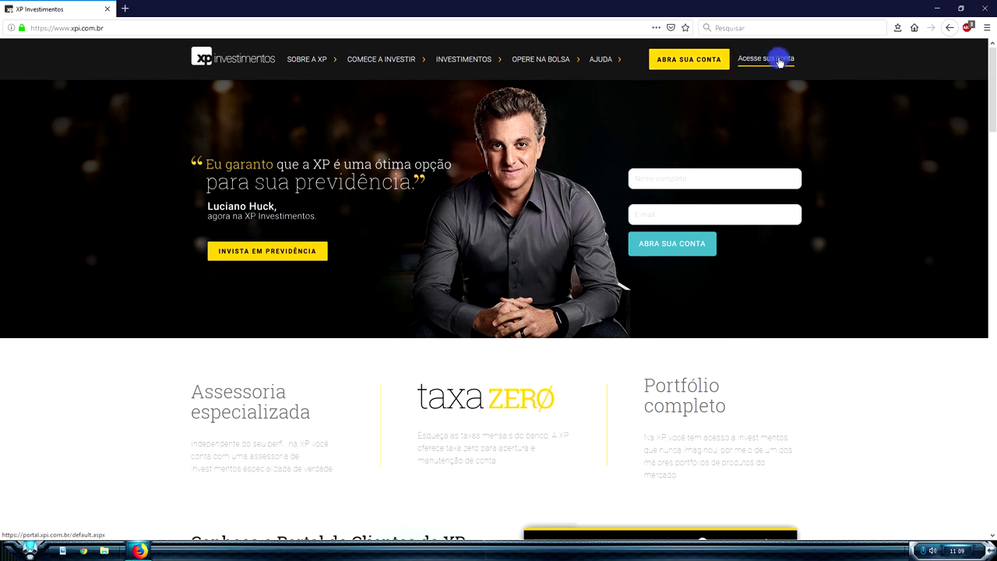
click(772, 62)
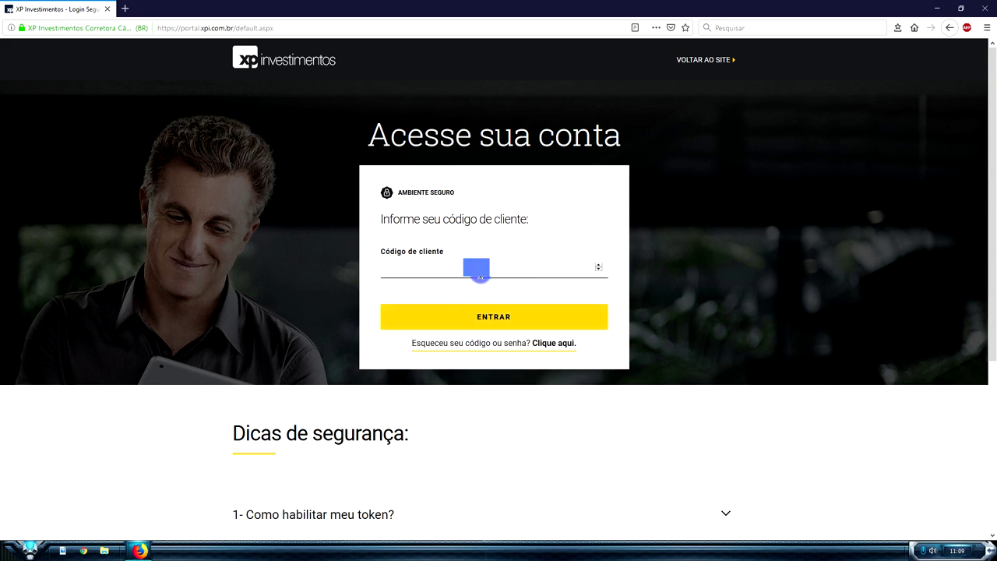
Step: Submit the client code with ENTRAR to reach the password keypad
click(514, 323)
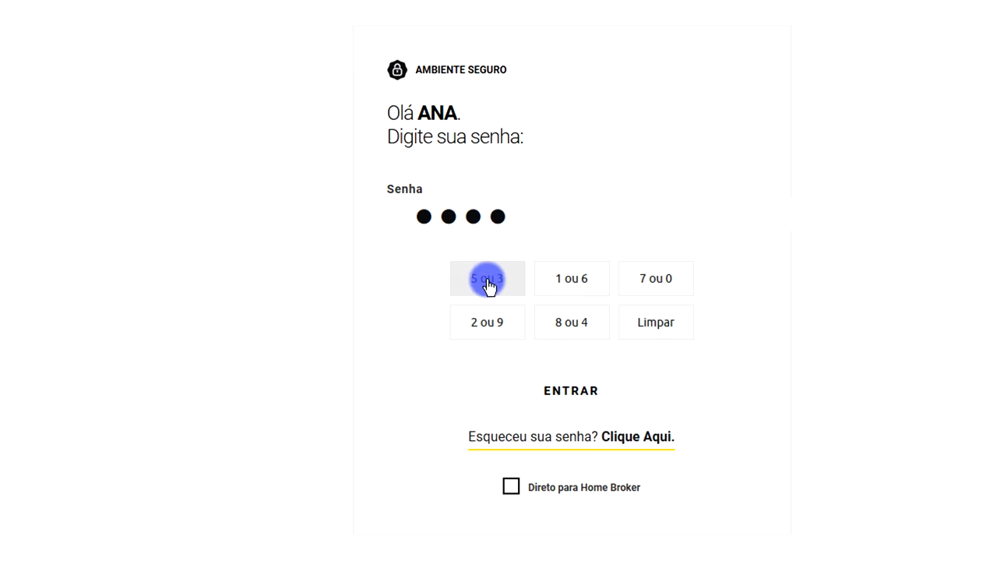
Step: Enter the last two password digits on the paired keypad and submit with ENTRAR
click(570, 325)
click(581, 326)
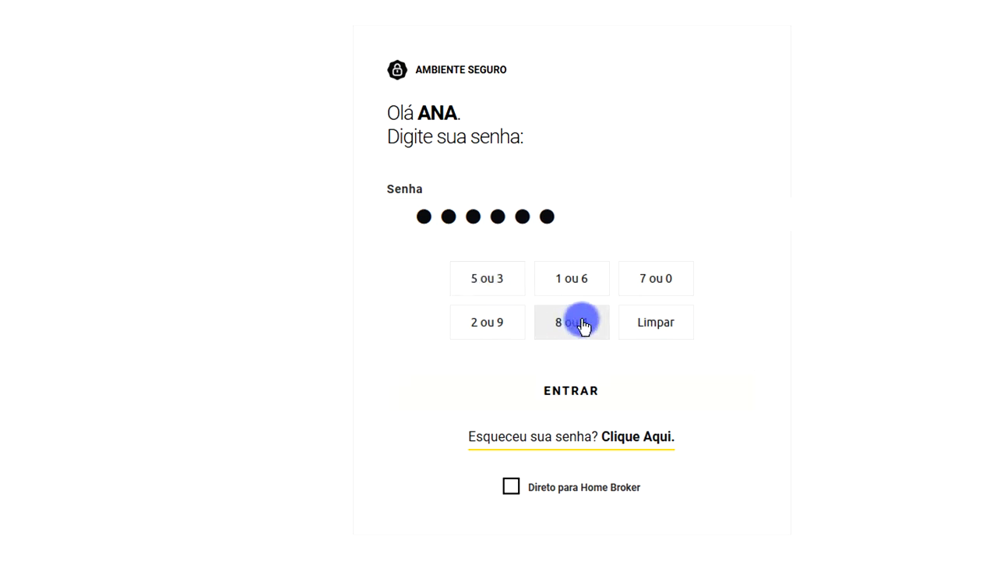
click(577, 399)
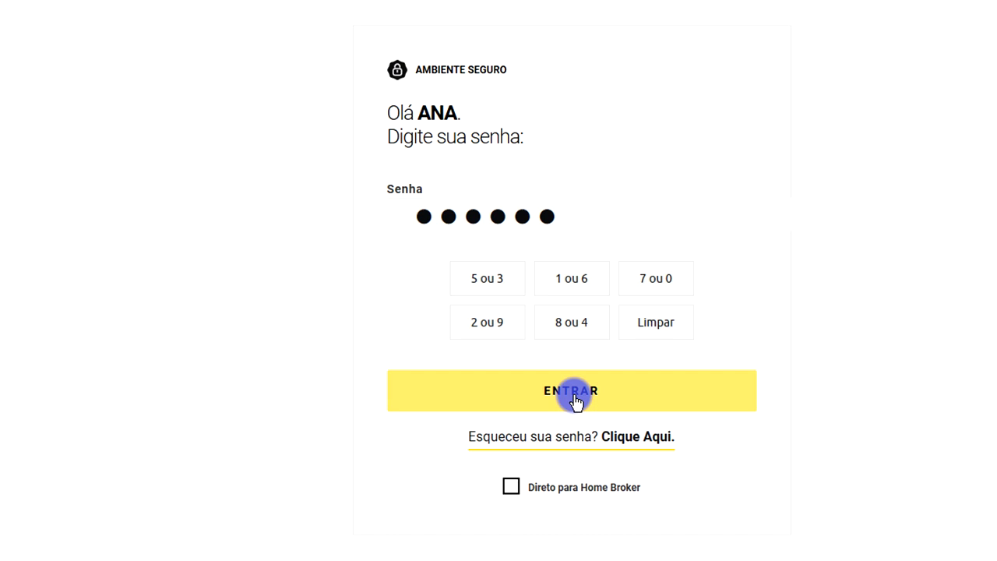
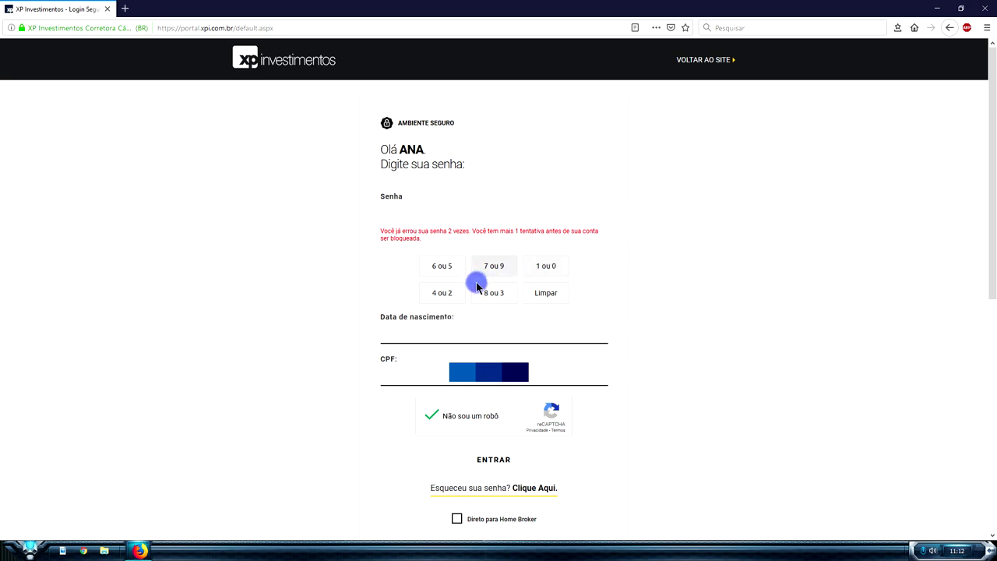
Step: Enter the six-digit account password on the virtual keypad and submit the login
click(443, 268)
click(501, 293)
click(497, 270)
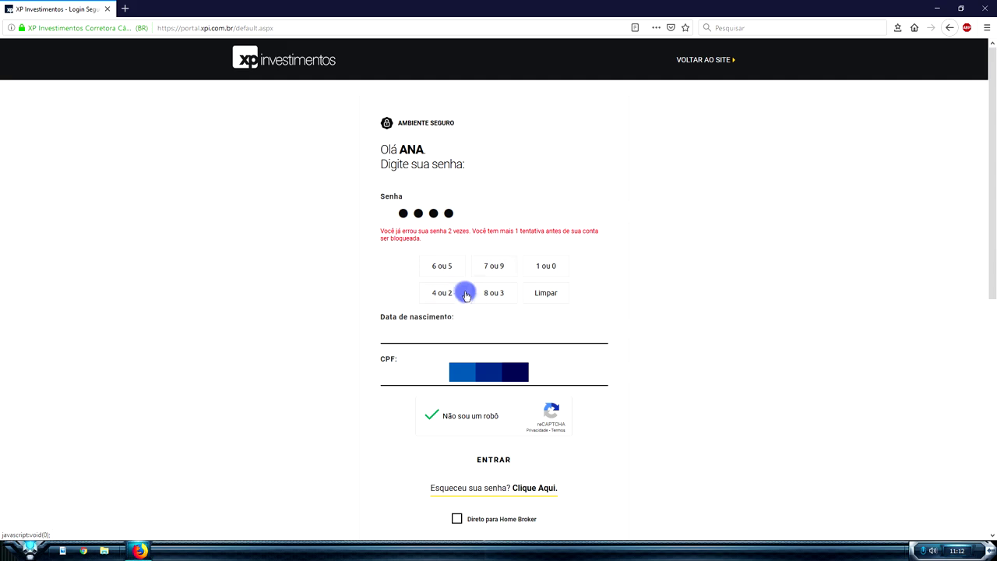
click(493, 291)
click(446, 296)
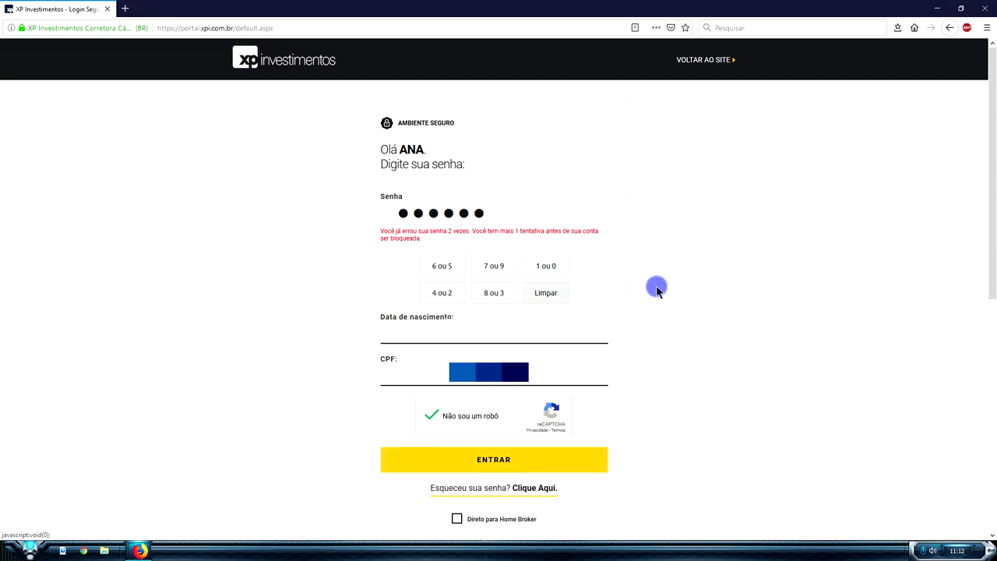
scroll(679, 222, down, 2)
scroll(645, 317, up, 2)
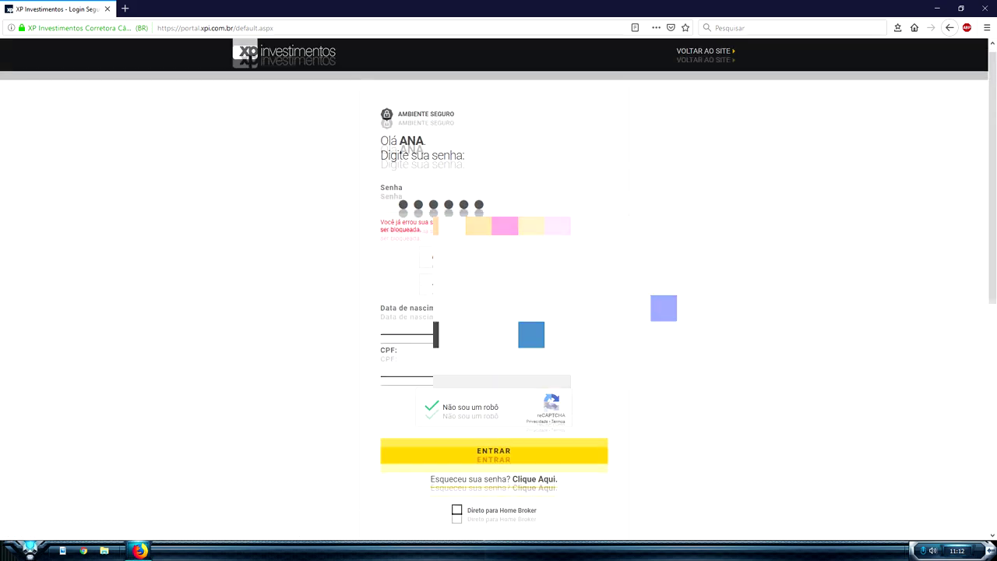
click(503, 461)
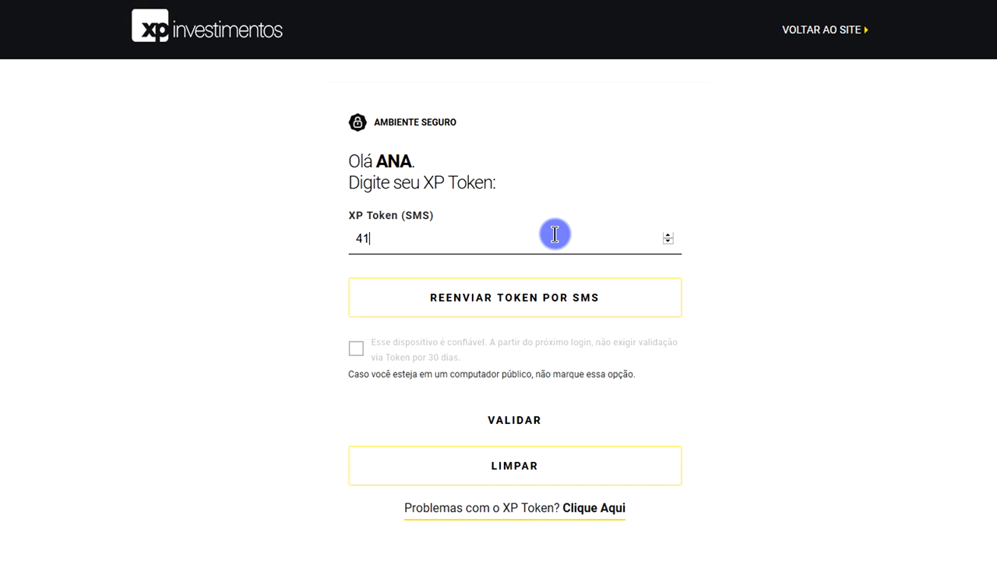
Step: Enter the SMS token, mark this device as trusted for 30 days, and validate the login
text(65)
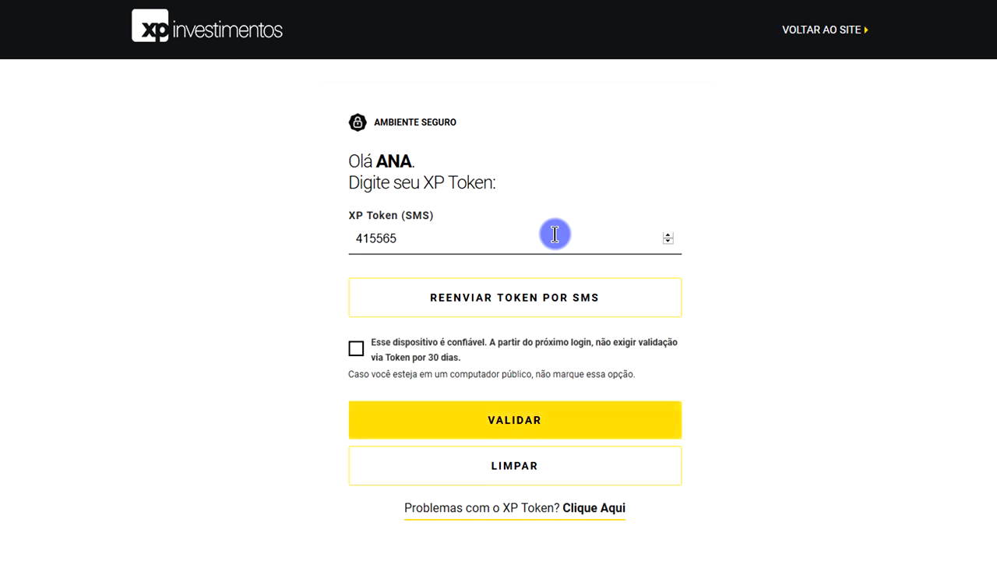
click(356, 350)
click(522, 420)
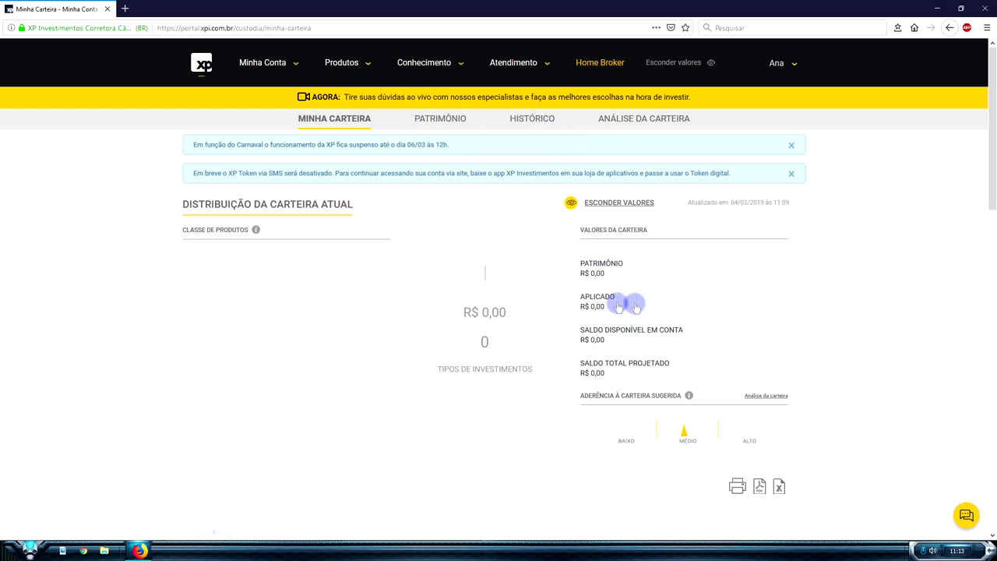
Step: Go to 'Assinaturas de plataformas e serviços' from the Minha Conta menu
click(279, 66)
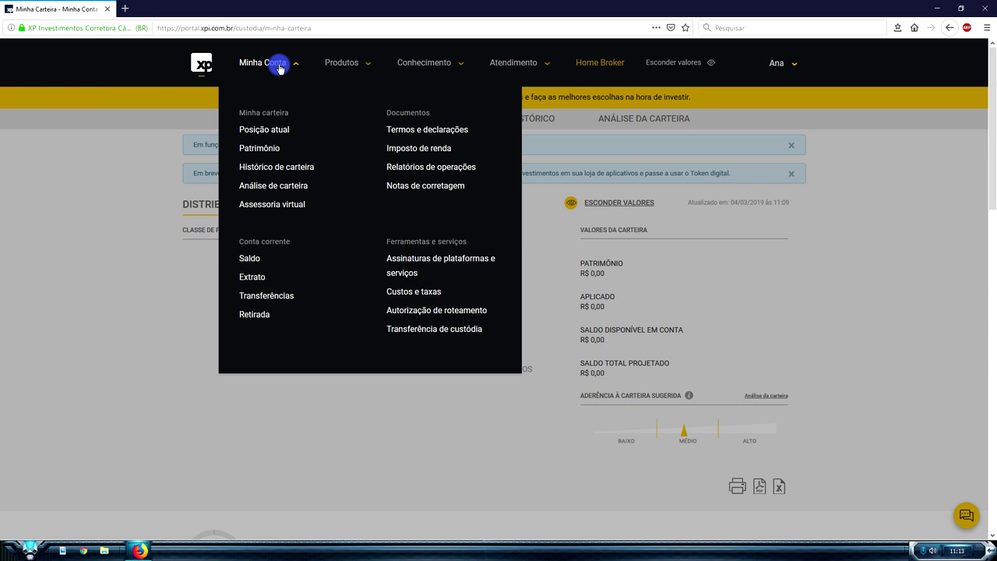
click(455, 265)
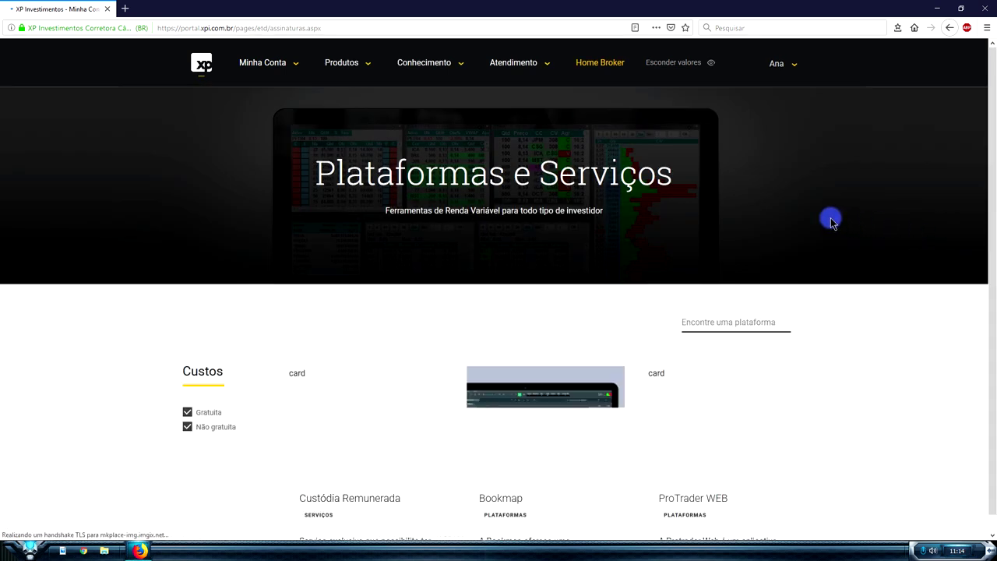
Step: Scroll past Bookmap and ProTrader WEB to the XP Pro, Metatrader 5 Simulado and Nelogica ProfitPlus cards
scroll(880, 230, down, 3)
scroll(877, 238, down, 4)
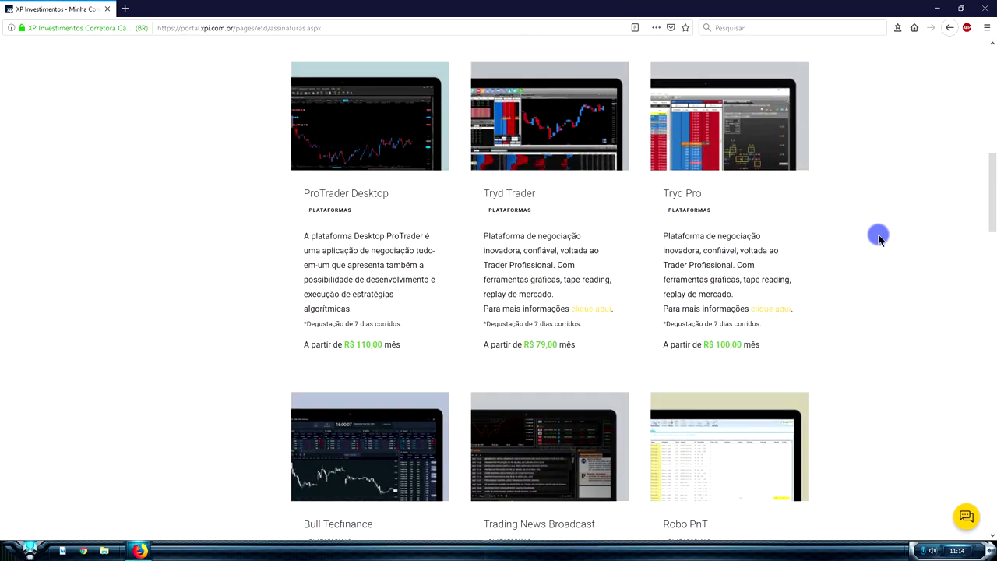
scroll(877, 237, down, 3)
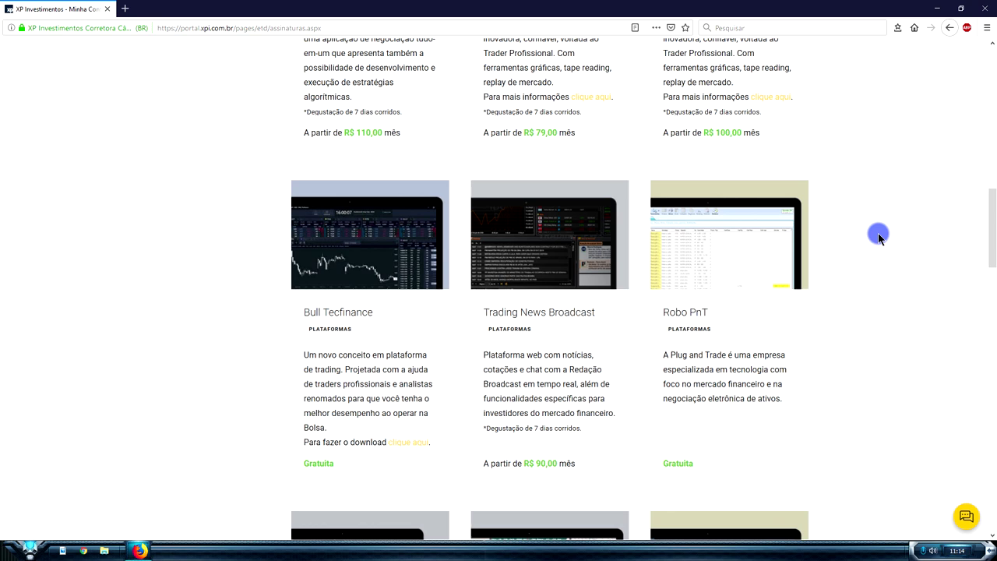
scroll(877, 237, up, 3)
mouse_move(631, 357)
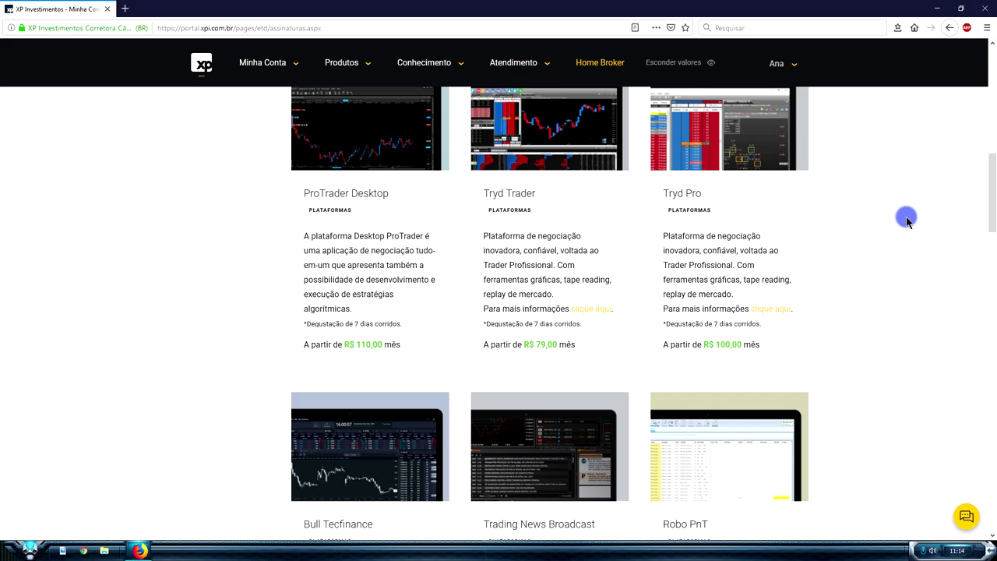
scroll(906, 221, down, 2)
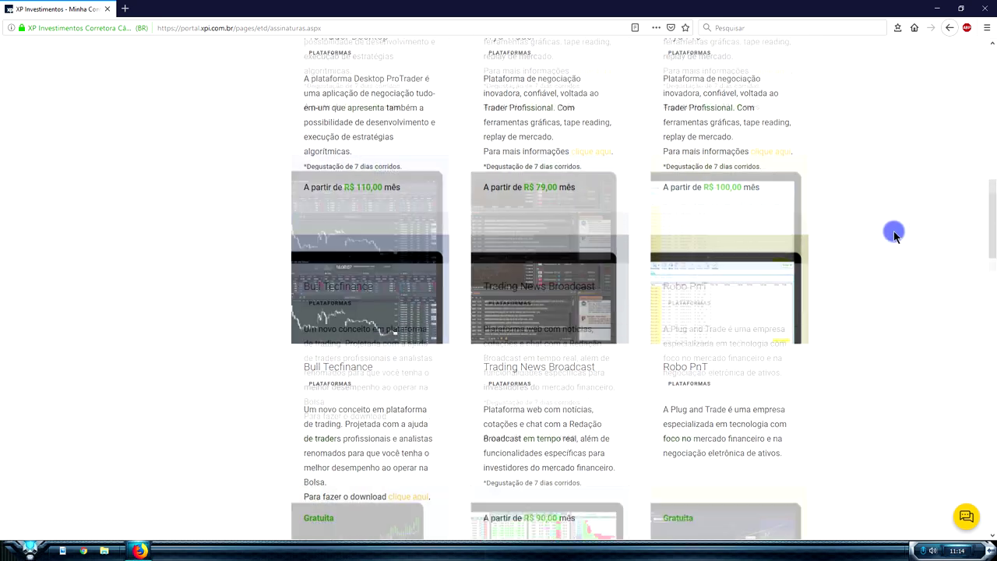
scroll(893, 235, down, 6)
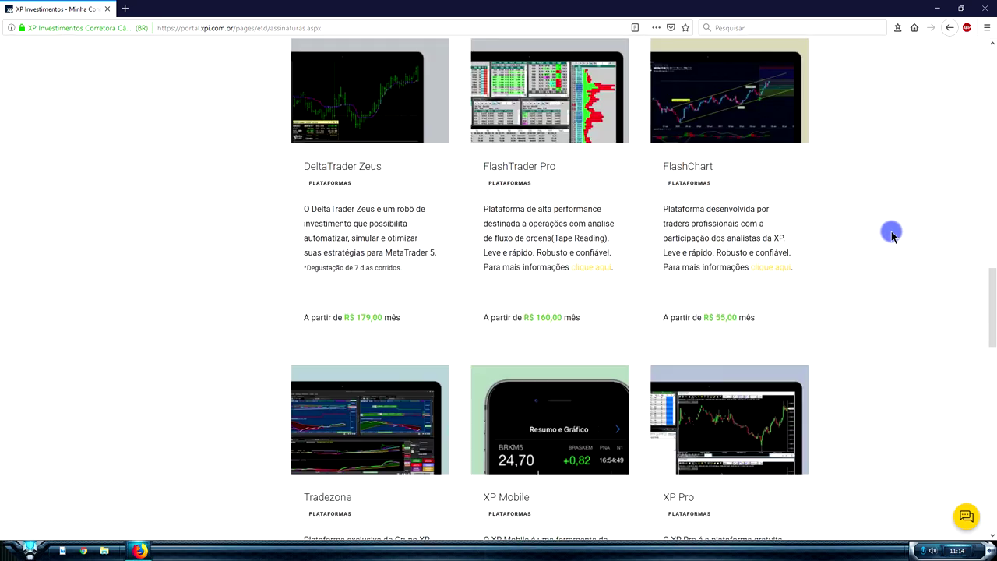
scroll(890, 233, down, 3)
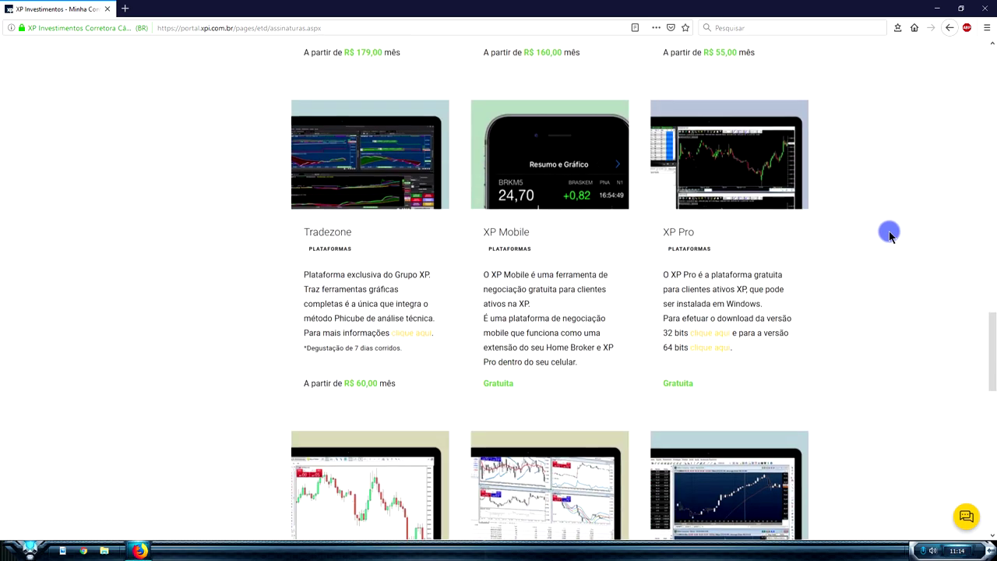
scroll(890, 235, down, 4)
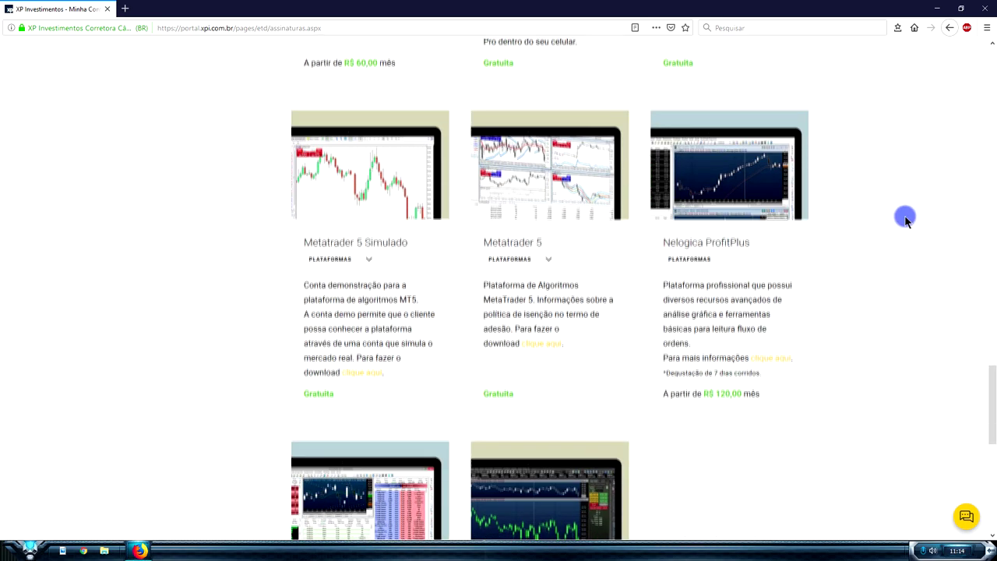
scroll(903, 215, down, 1)
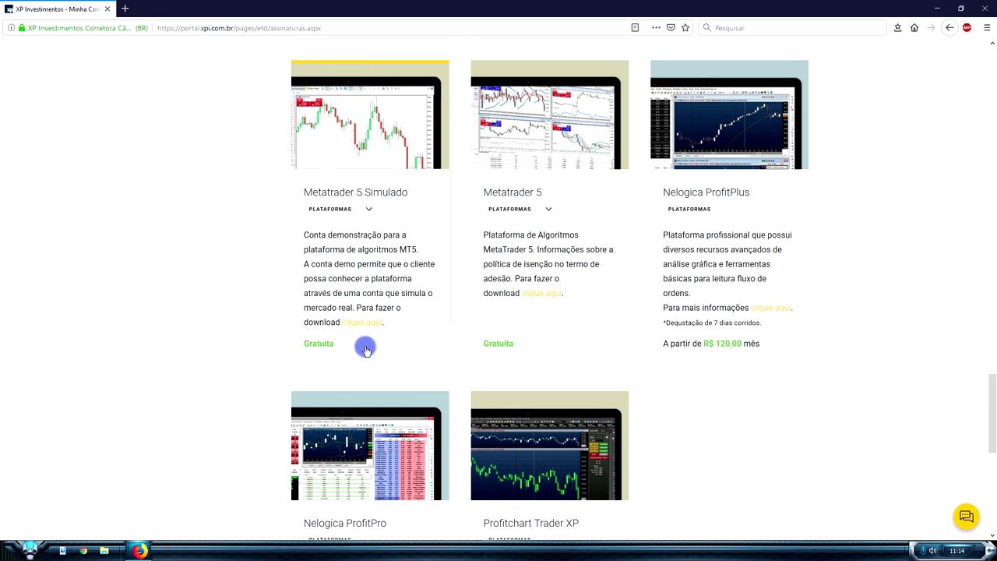
scroll(701, 339, up, 3)
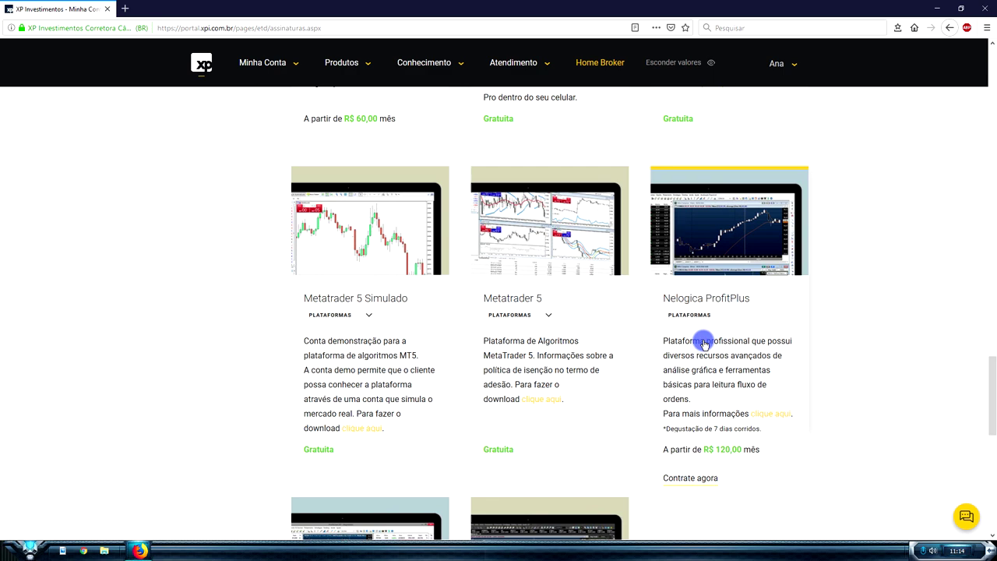
scroll(701, 343, up, 1)
mouse_move(722, 317)
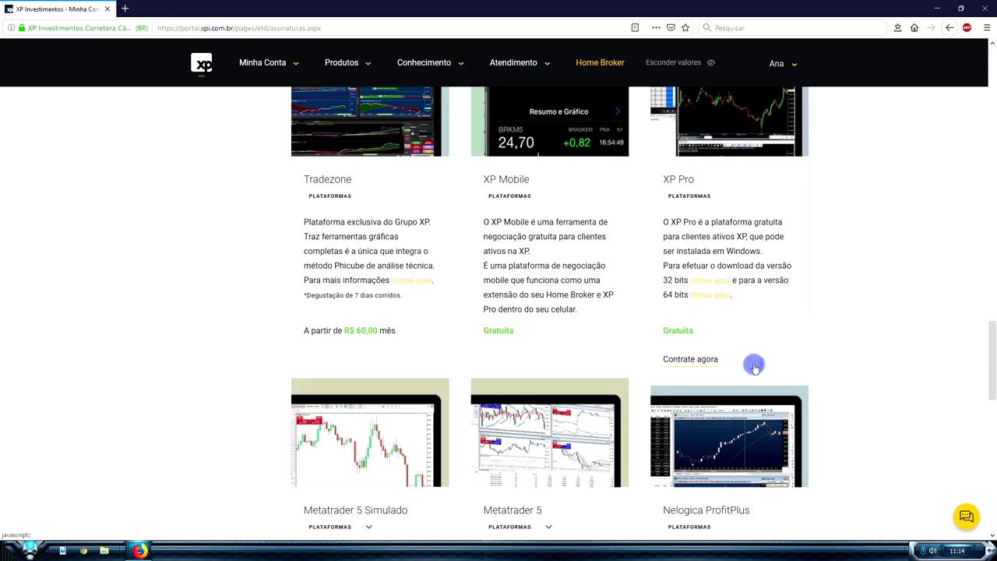
scroll(830, 363, down, 3)
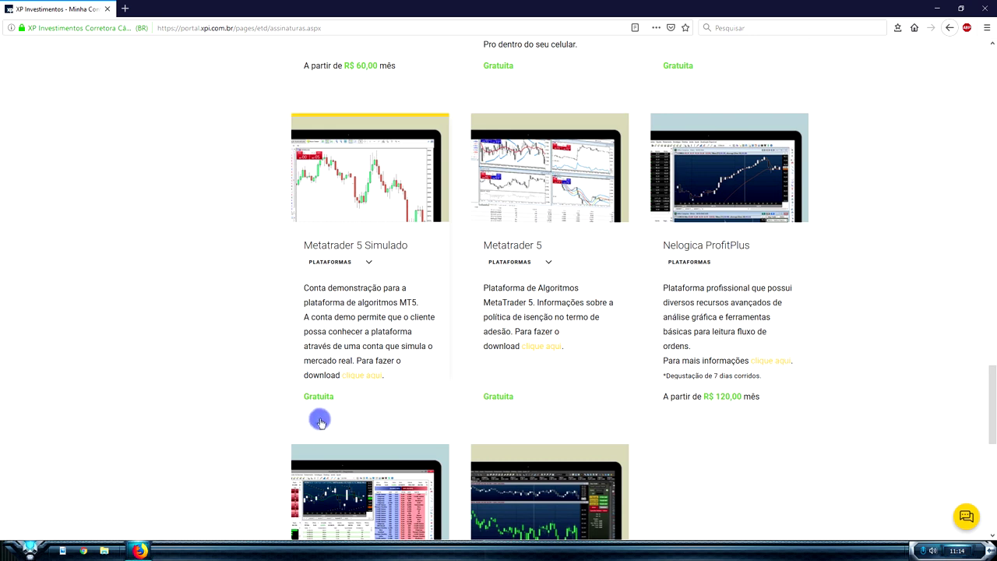